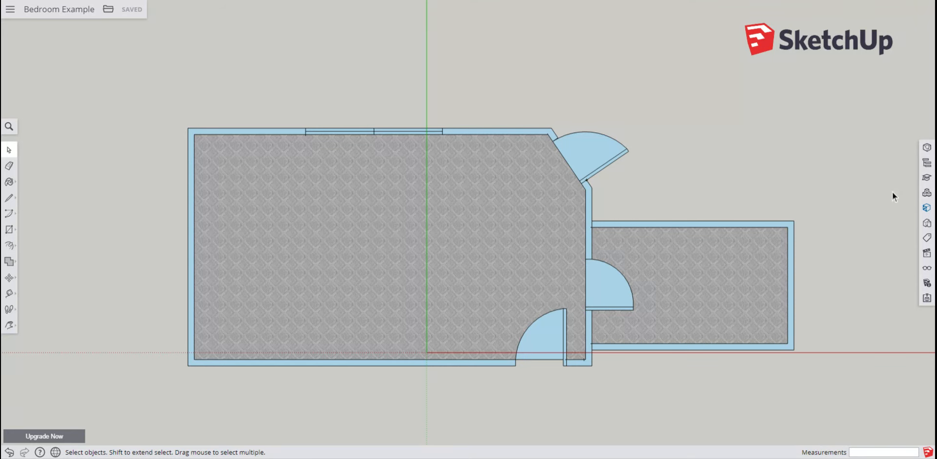
Search the 3D Warehouse components for "3D bed" and browse through the results
click(927, 194)
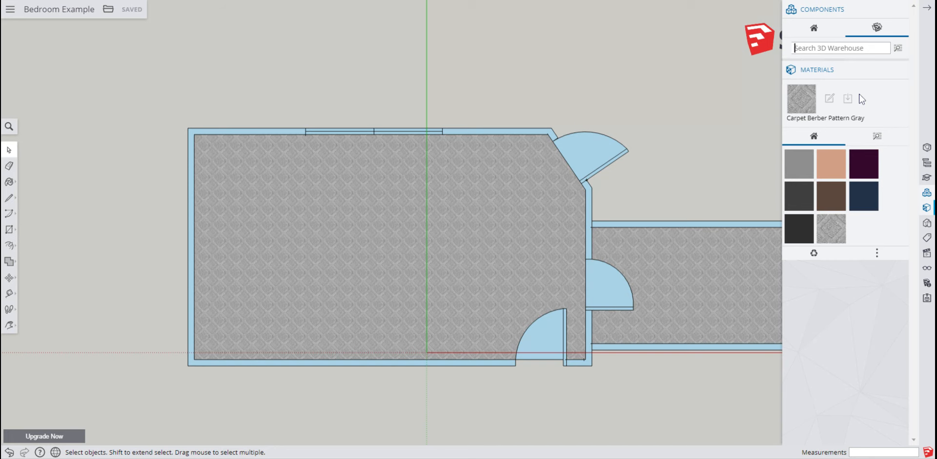
click(926, 194)
click(837, 48)
text(3D bed)
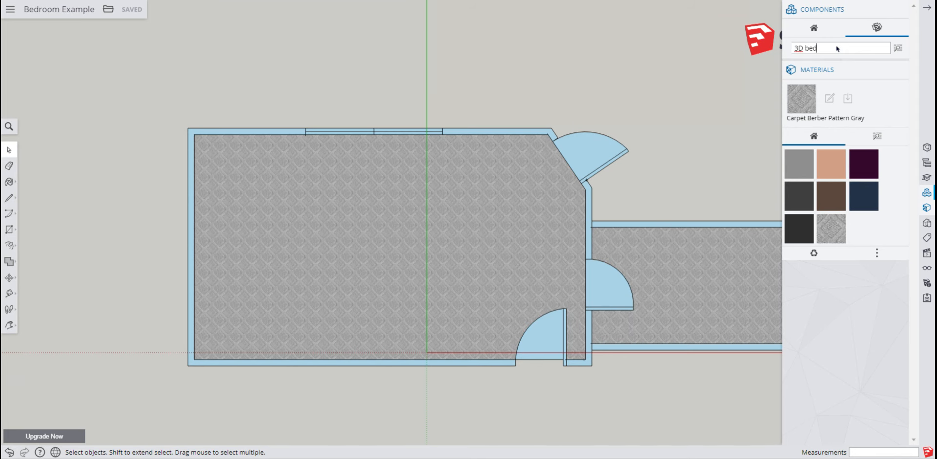
key(Return)
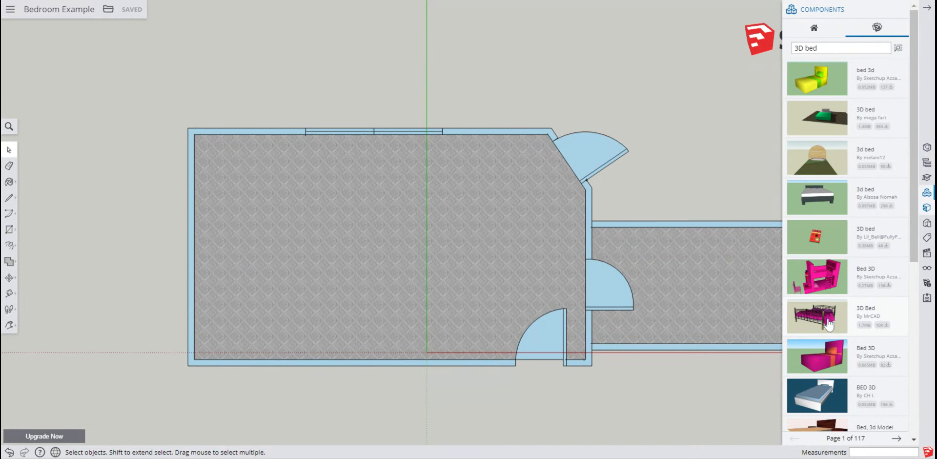
scroll(830, 322, down, 5)
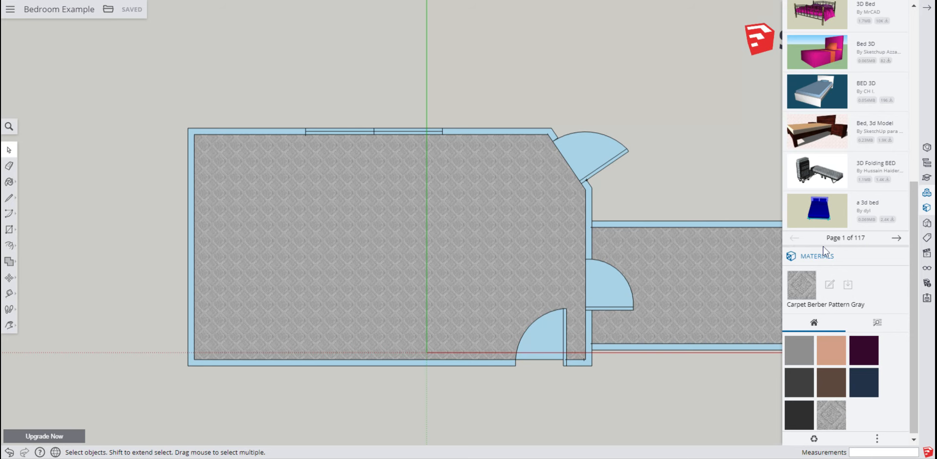
scroll(823, 246, up, 1)
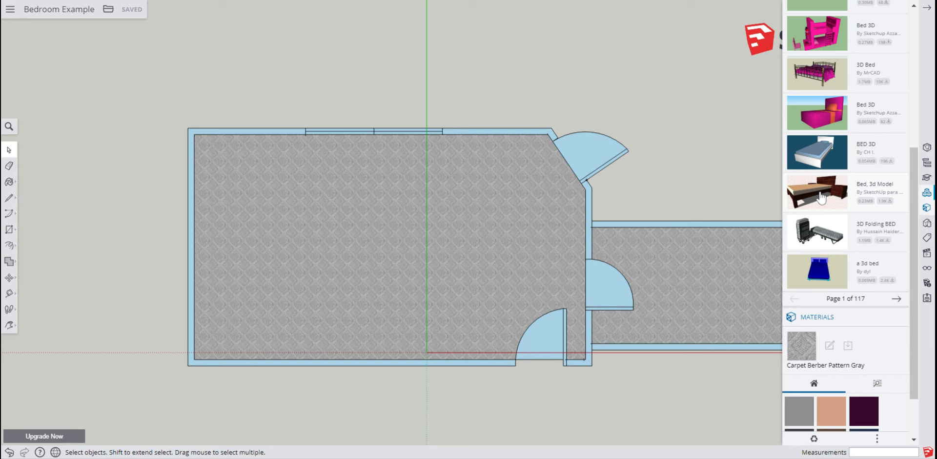
scroll(825, 199, up, 1)
scroll(828, 207, up, 3)
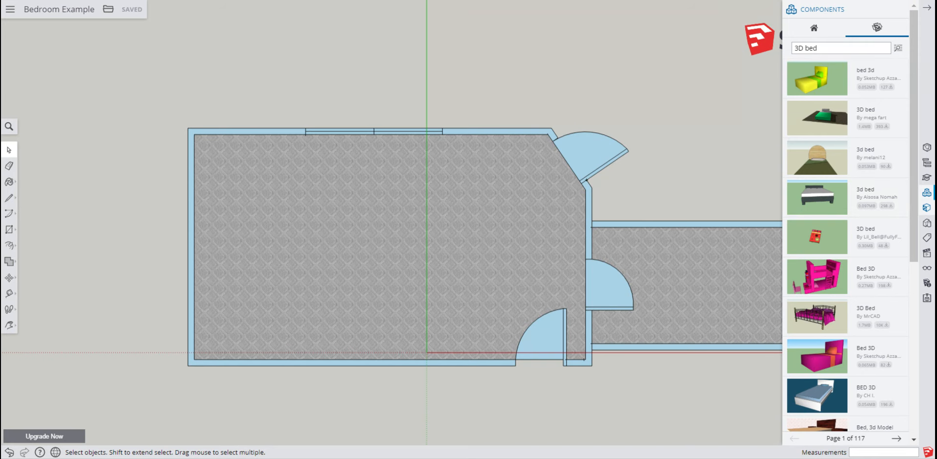
Search for "3D queen size bed" and place the Configurable Bed component in the left part of the bedroom
click(805, 50)
text(queen size)
key(Return)
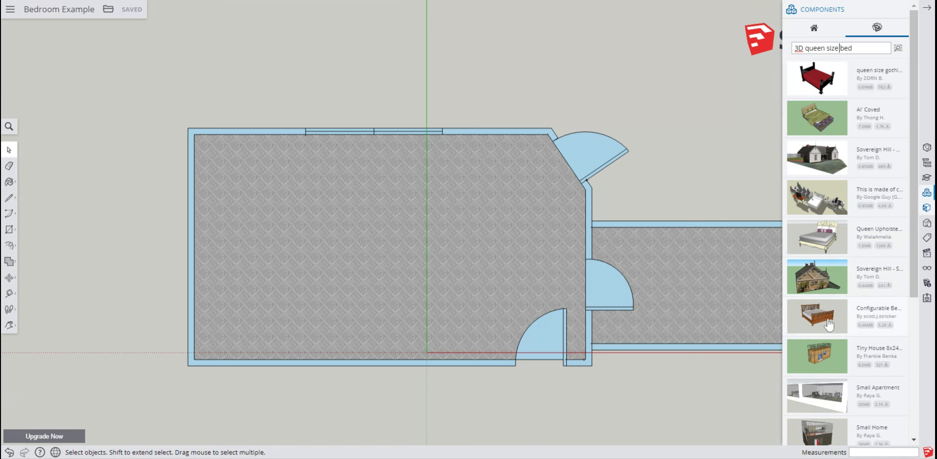
scroll(835, 374, down, 4)
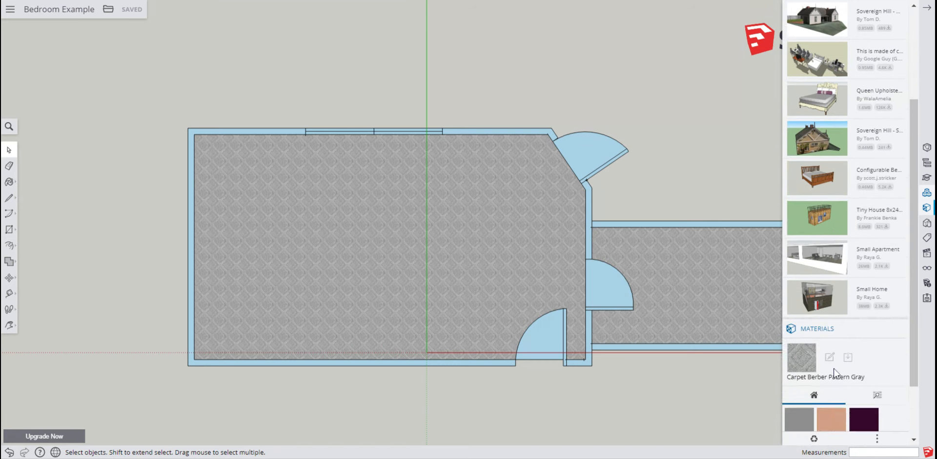
scroll(835, 374, up, 4)
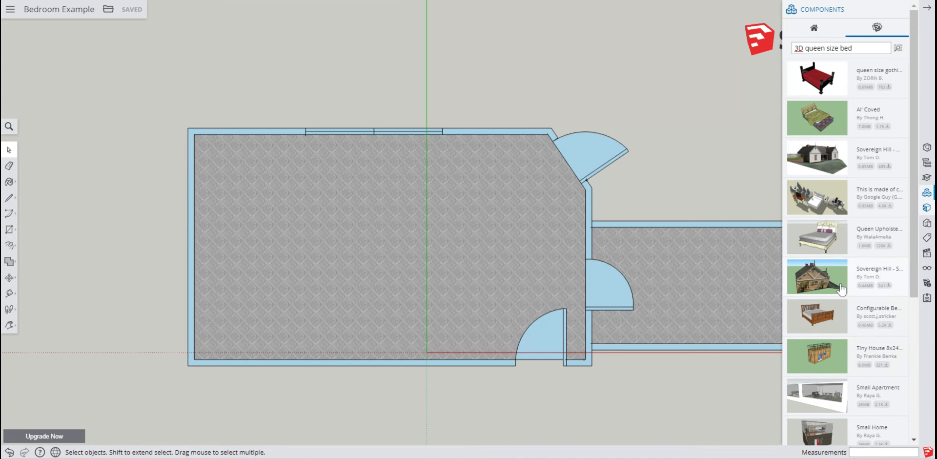
click(827, 318)
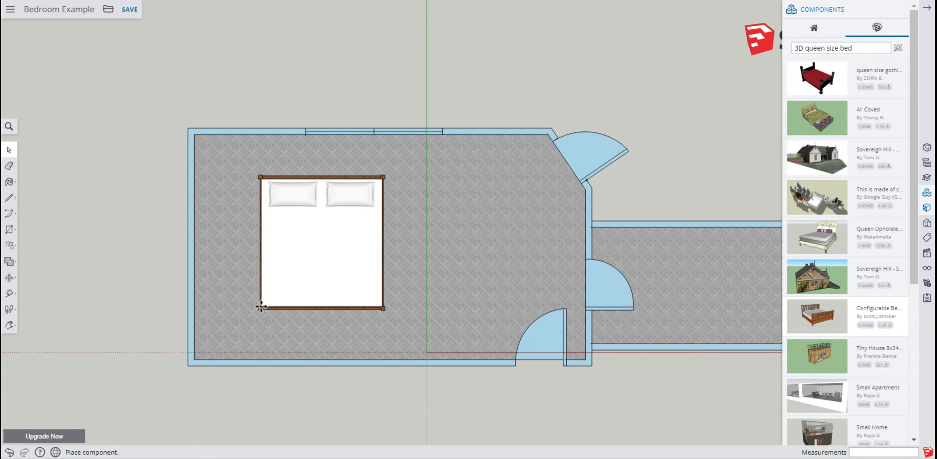
click(295, 309)
Rotate the bed 90 degrees about the midpoint of its headboard edge so the pillows face left
key(m)
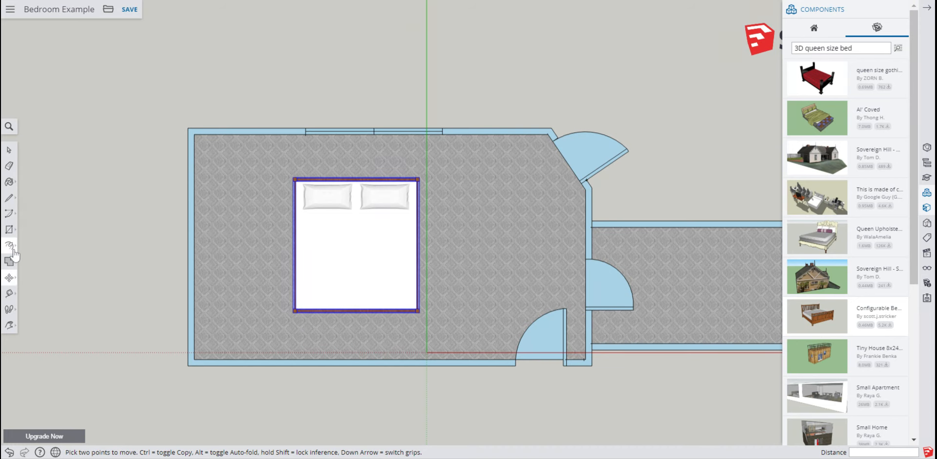
click(12, 278)
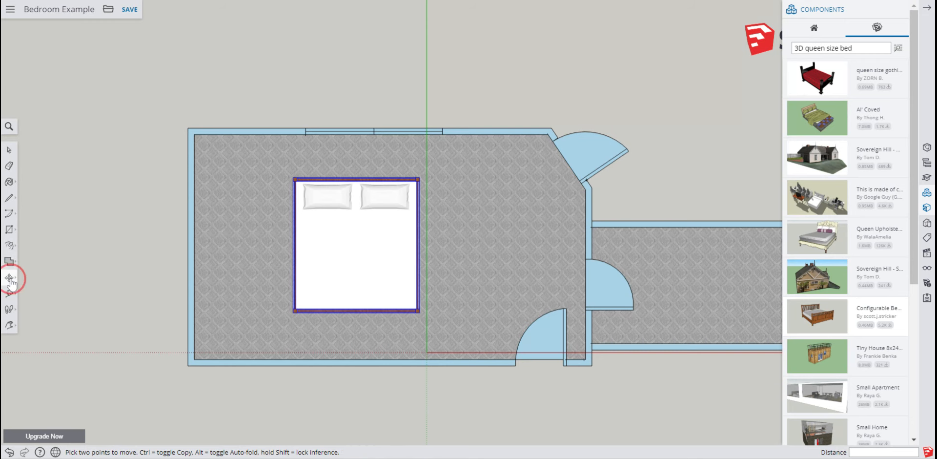
click(39, 279)
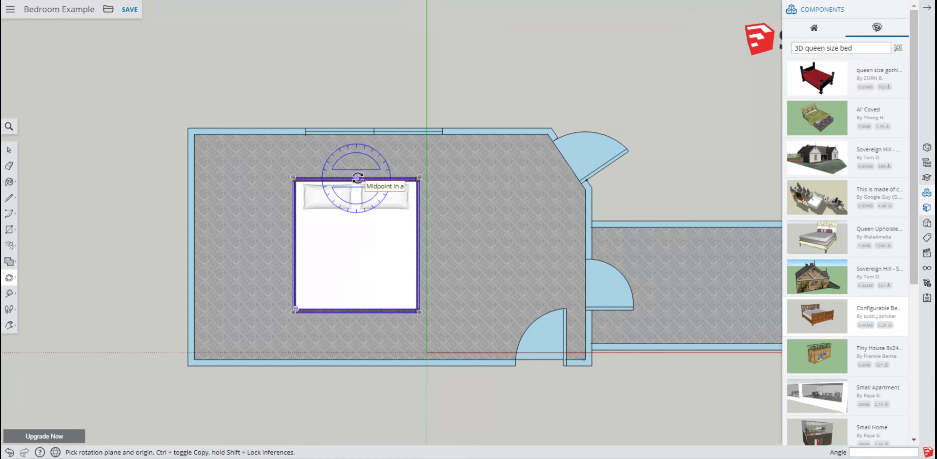
click(357, 177)
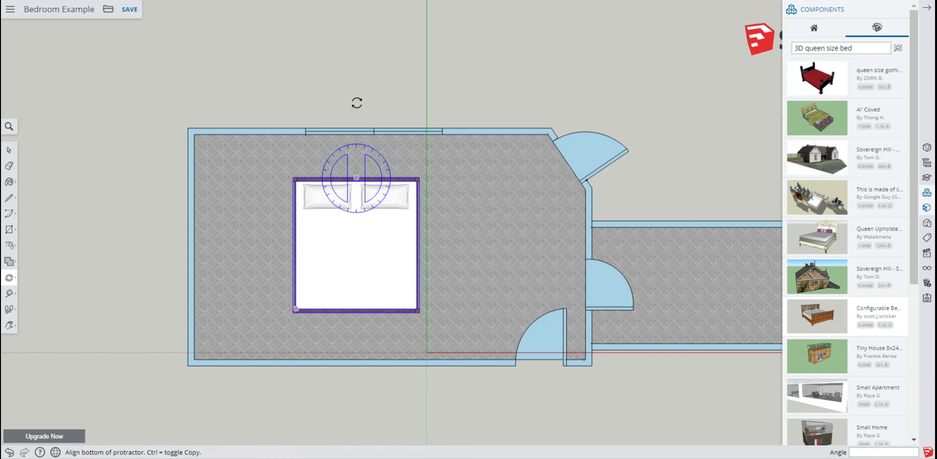
click(359, 75)
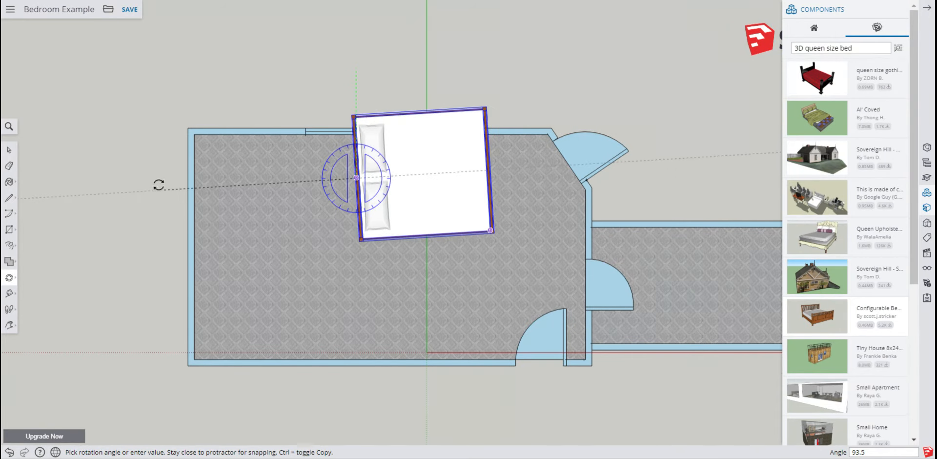
click(157, 181)
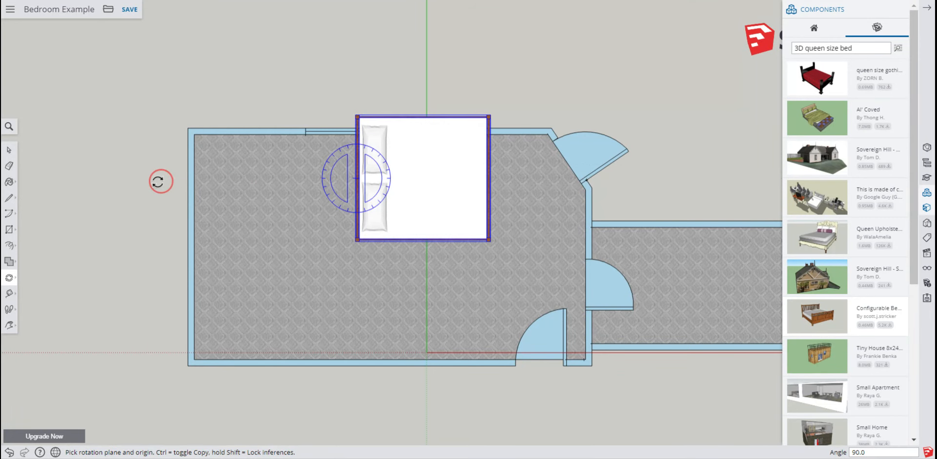
Try to move the bed against the room's left wall, undoing both moves
click(12, 276)
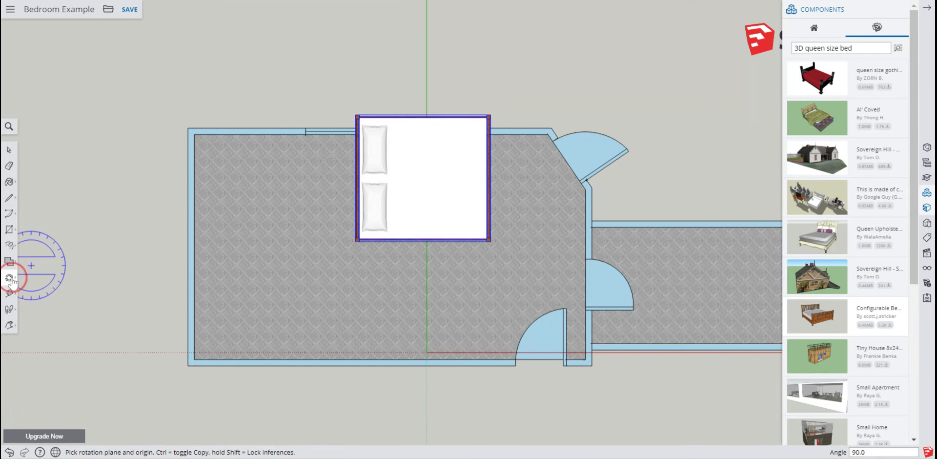
click(32, 260)
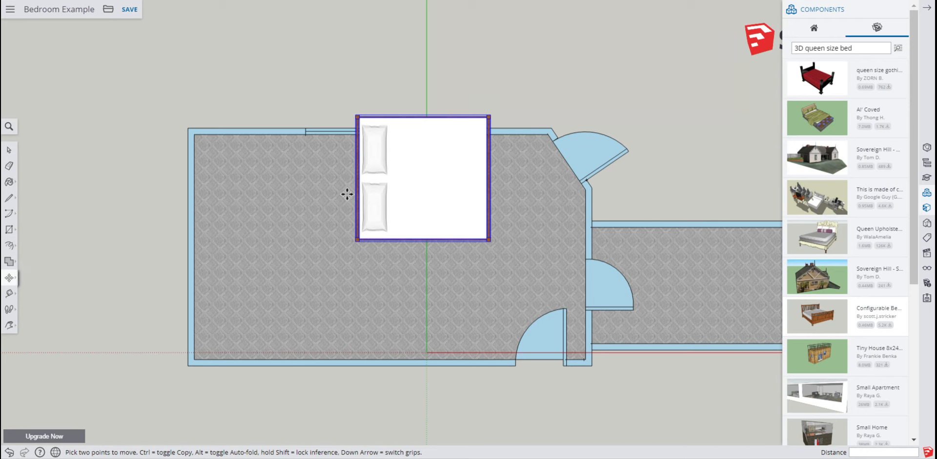
click(402, 180)
drag(392, 180, 308, 226)
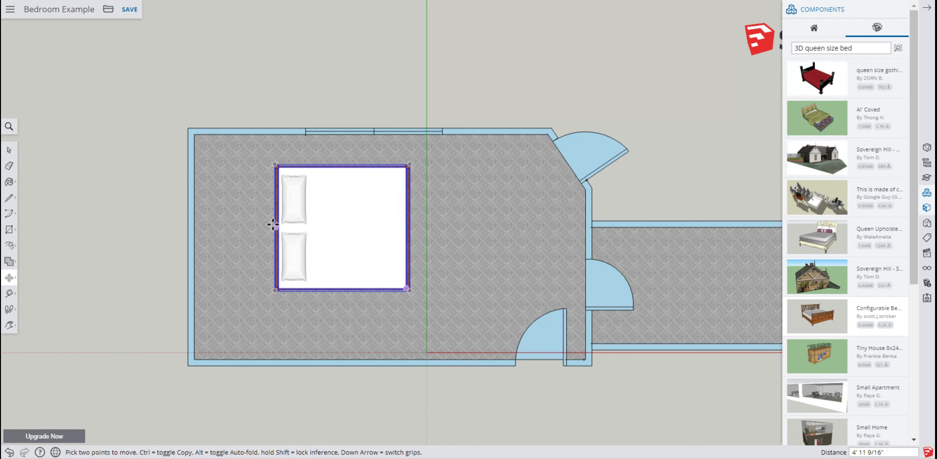
mouse_move(273, 225)
mouse_down()
mouse_move(193, 235)
mouse_move(194, 215)
mouse_move(190, 258)
mouse_move(195, 248)
mouse_up()
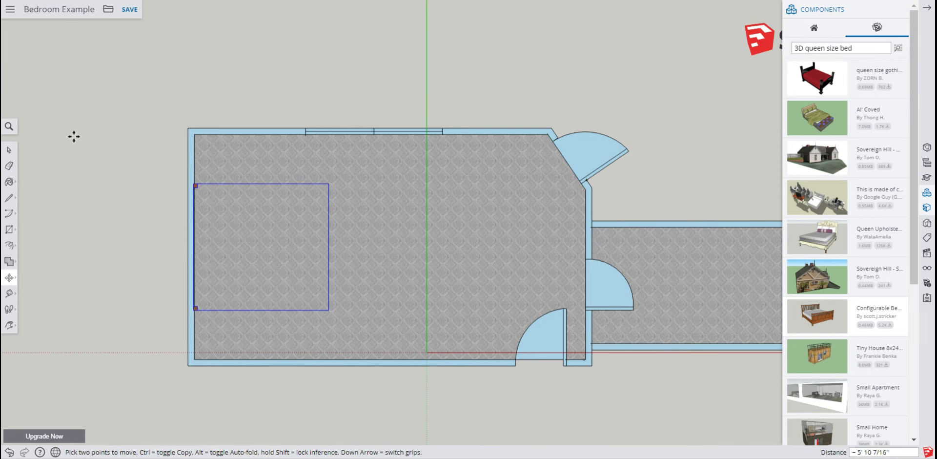
click(9, 452)
click(10, 452)
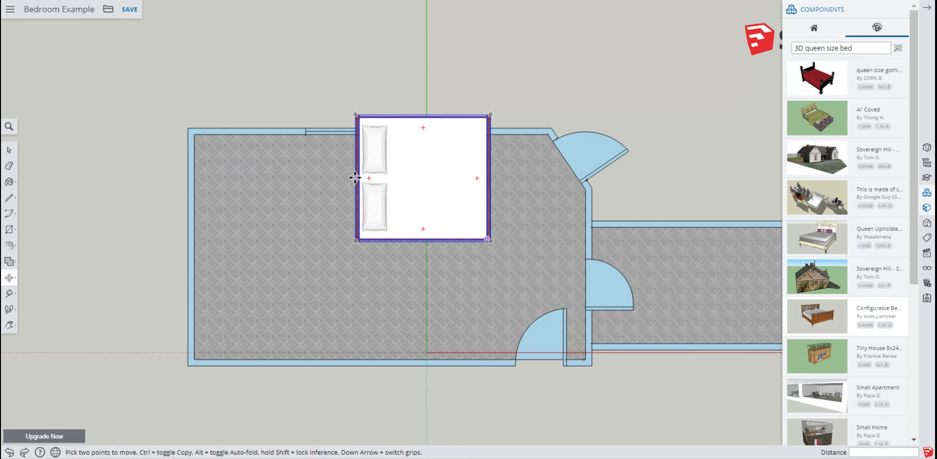
Try again to move the bed to the left wall, undoing the move
scroll(355, 177, up, 3)
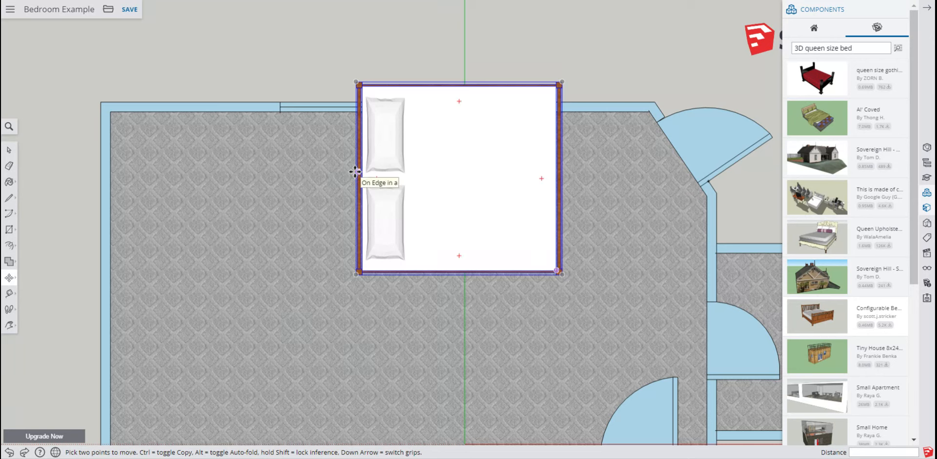
click(355, 179)
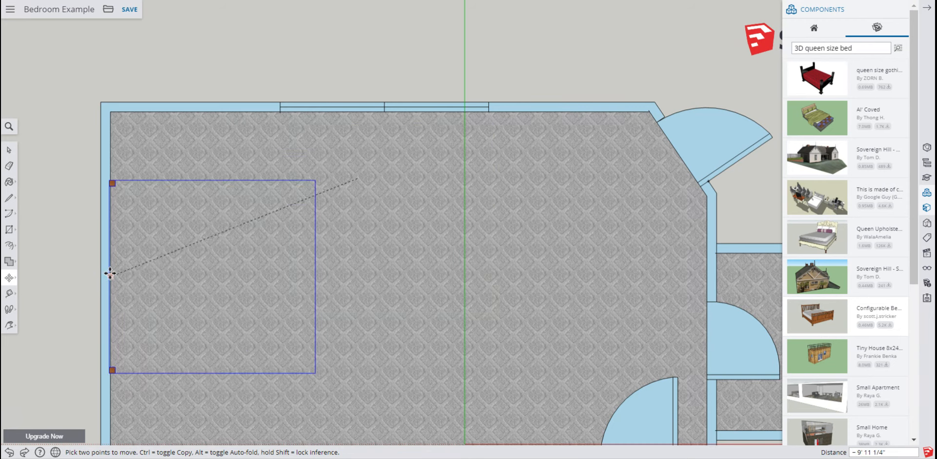
click(109, 282)
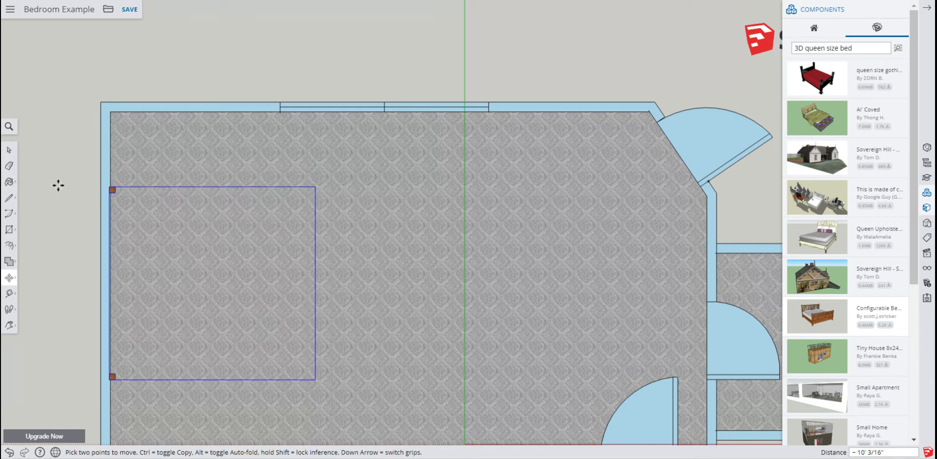
click(9, 150)
click(49, 166)
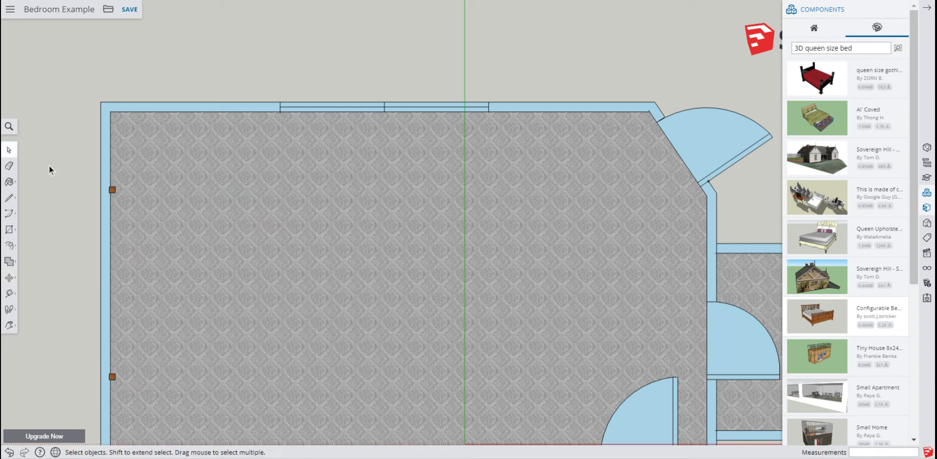
click(112, 191)
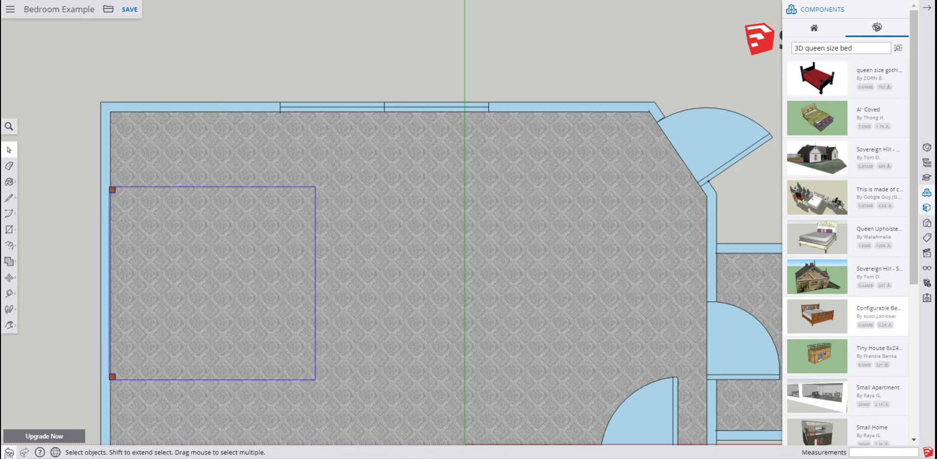
click(10, 452)
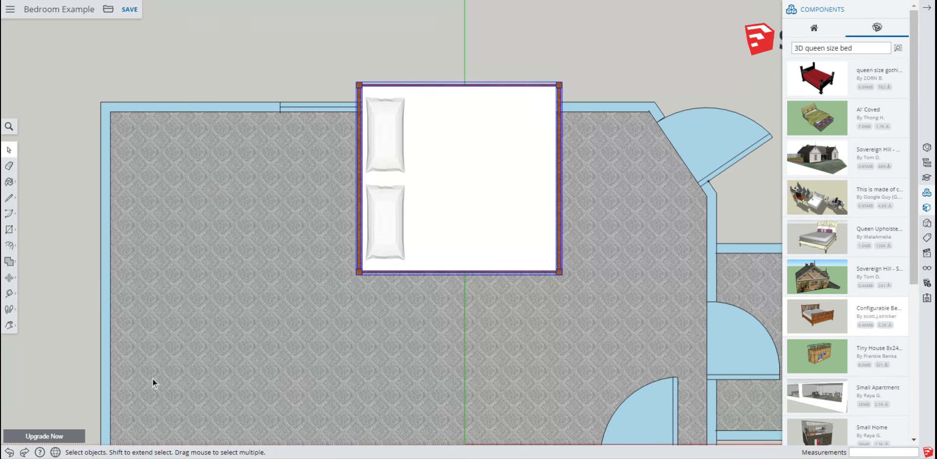
Move the bed against the room's left wall, with its headboard touching the wall
click(9, 278)
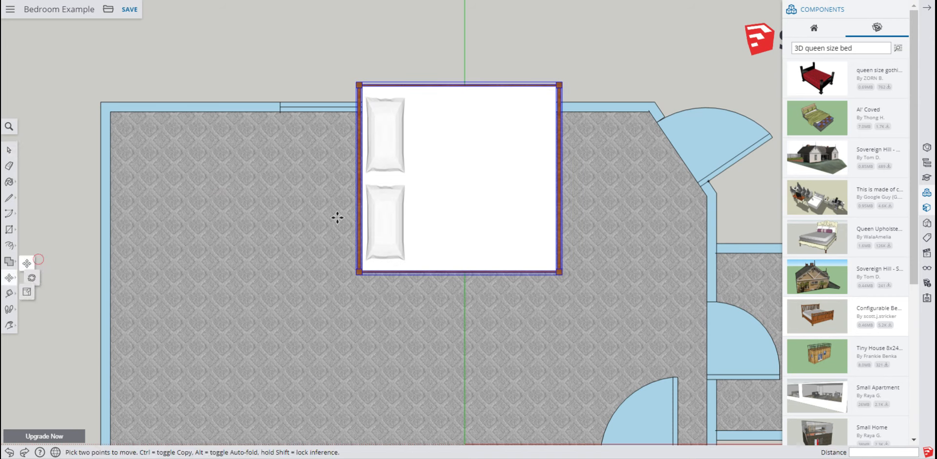
drag(454, 182, 211, 291)
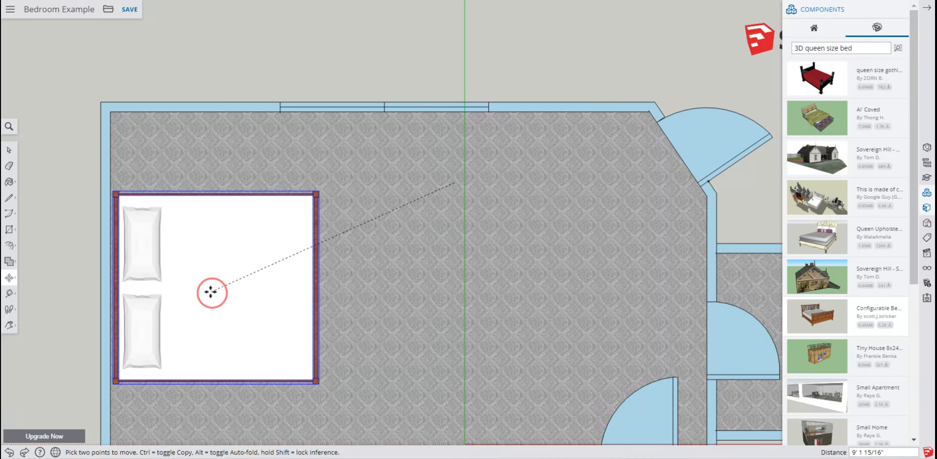
click(213, 295)
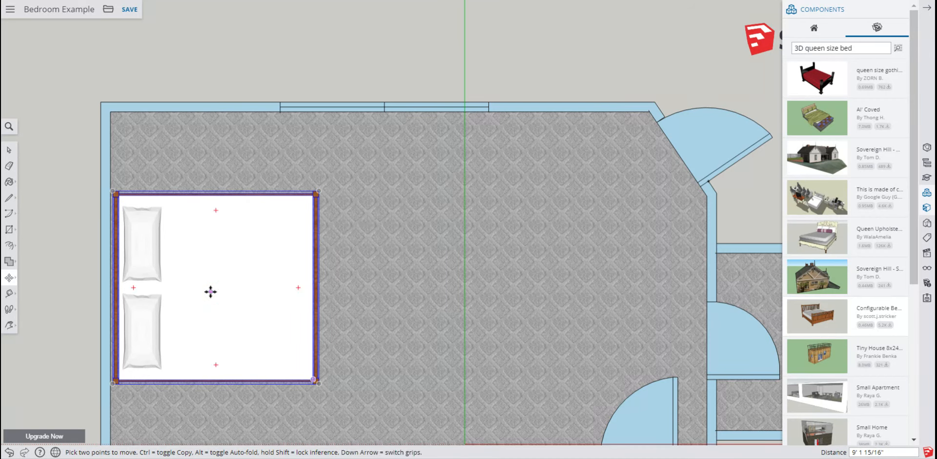
click(10, 151)
scroll(58, 277, down, 2)
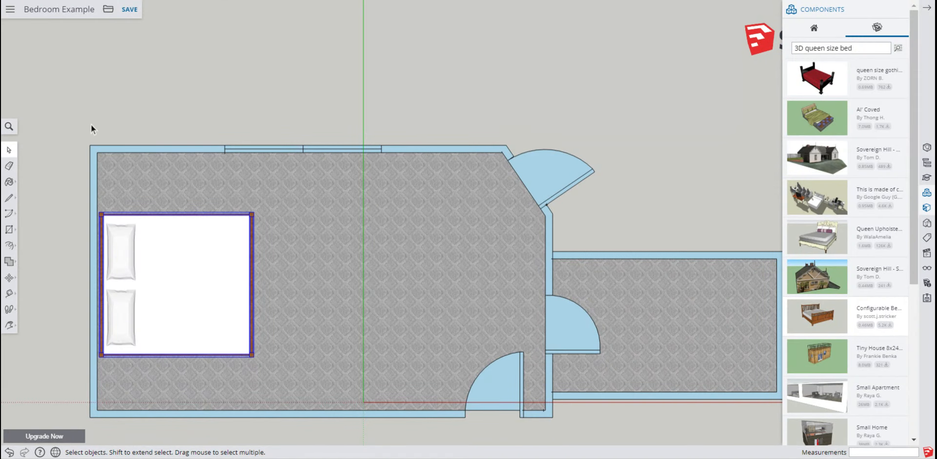
click(8, 152)
key(Return)
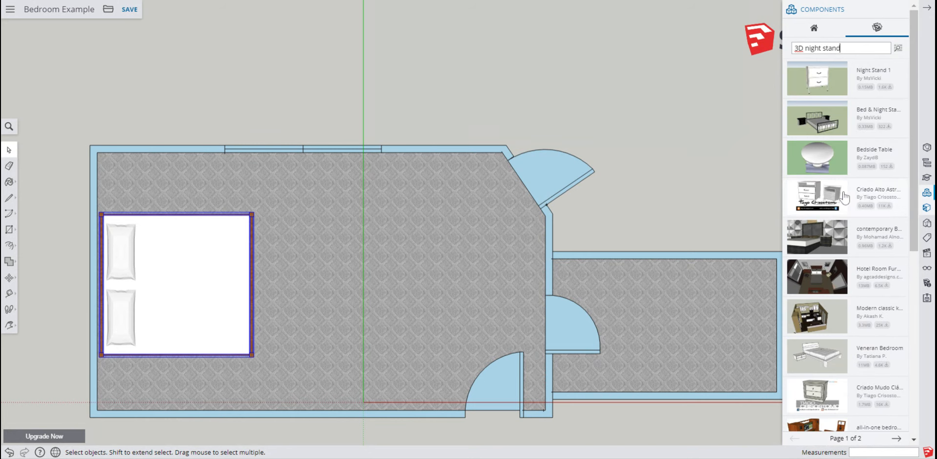
scroll(825, 302, down, 4)
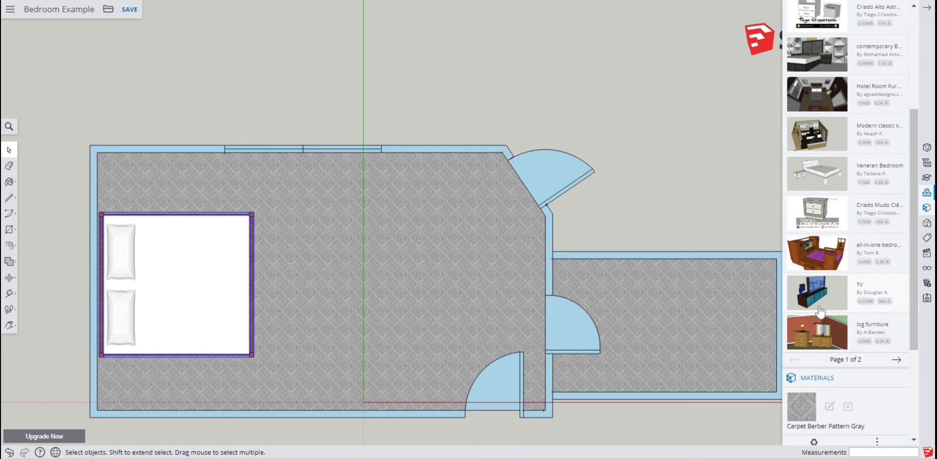
scroll(833, 301, down, 1)
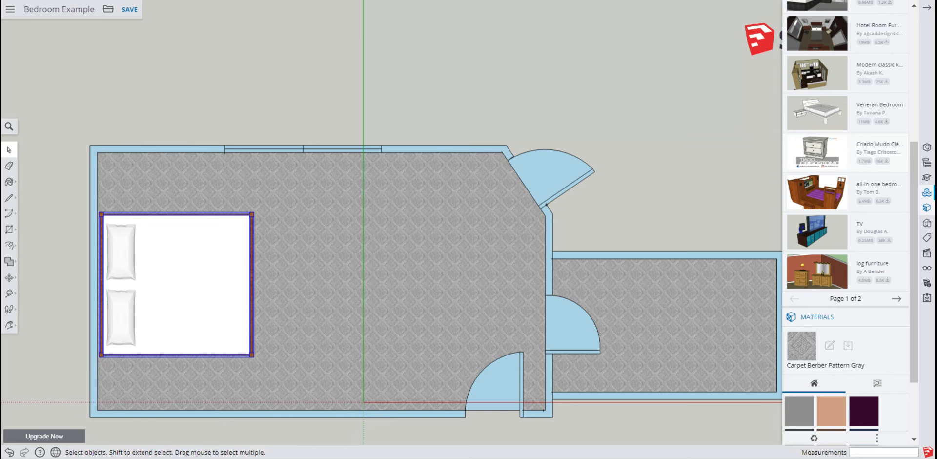
click(818, 149)
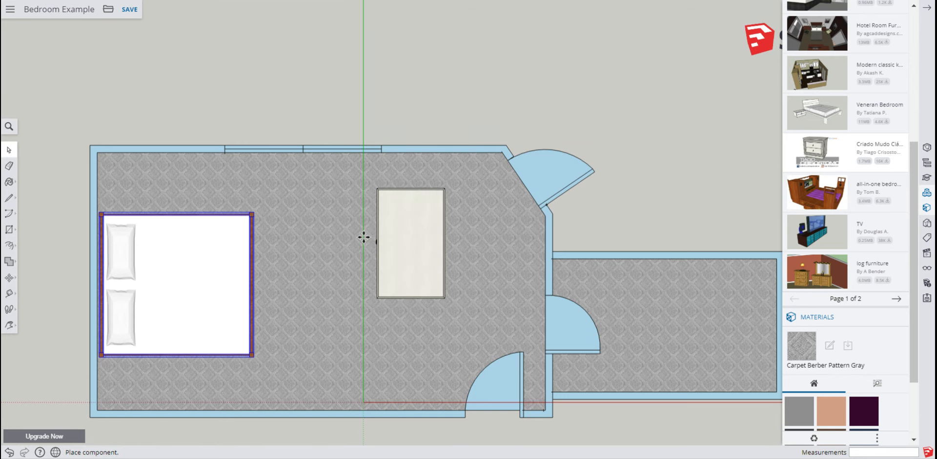
click(9, 150)
scroll(869, 78, up, 5)
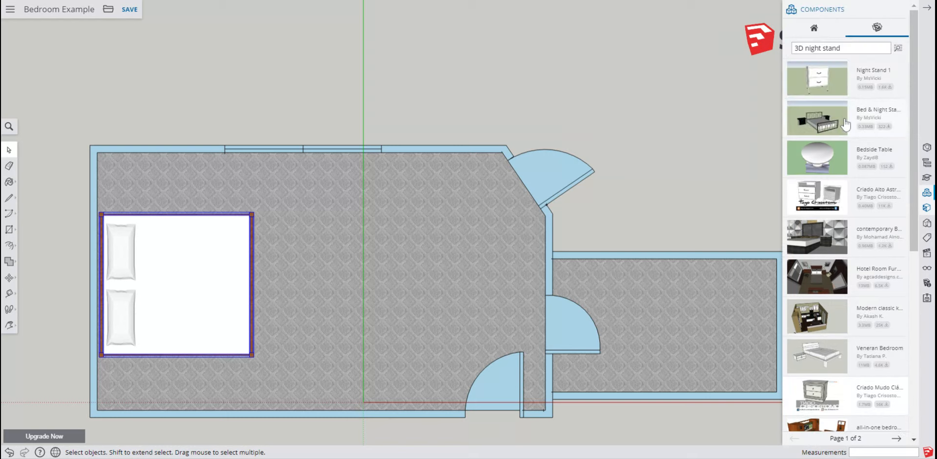
Search the components for end table and place End Table 7 in the room corner above the bed
drag(849, 48, 808, 48)
text(end table)
key(Return)
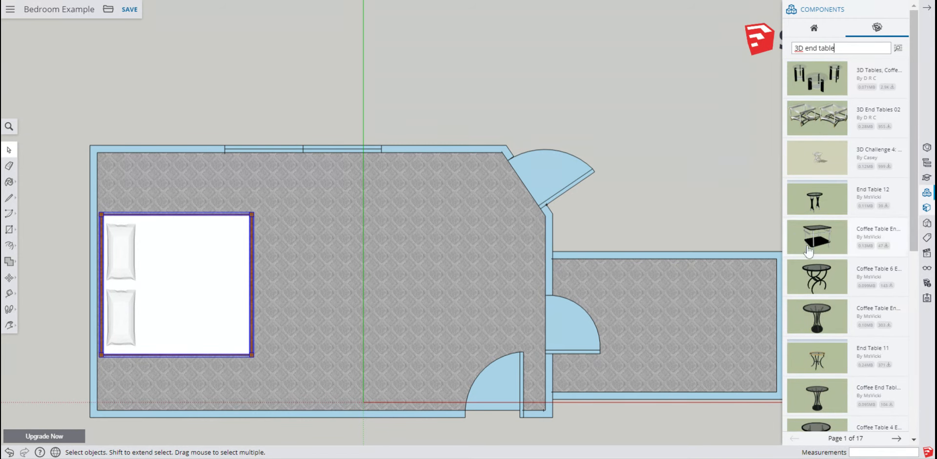
scroll(831, 308, down, 3)
scroll(831, 307, down, 2)
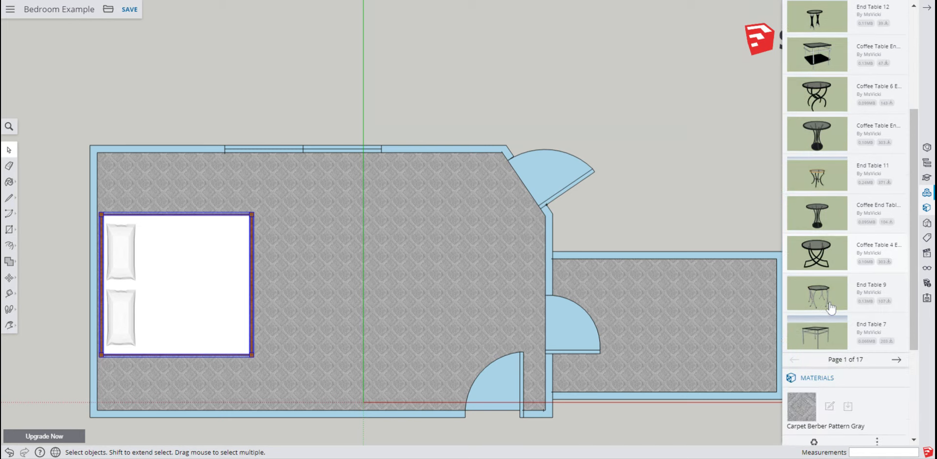
click(821, 338)
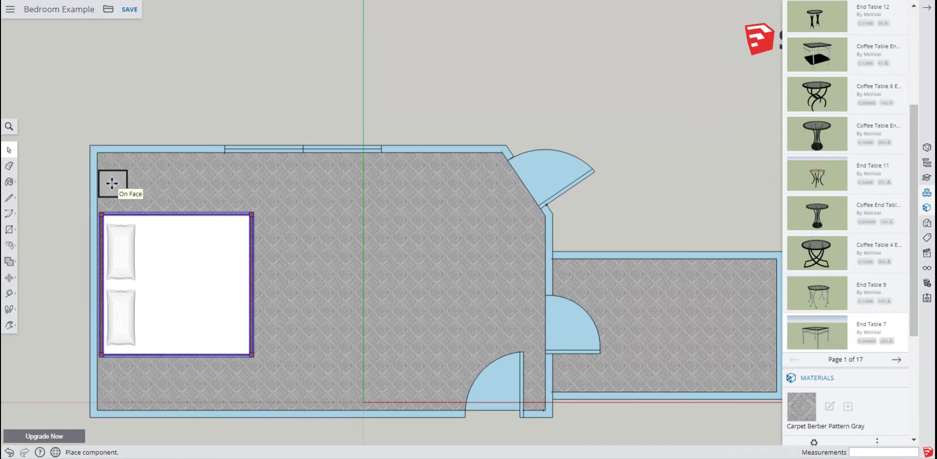
click(112, 184)
Place a second End Table 7 in the room corner below the bed
key(m)
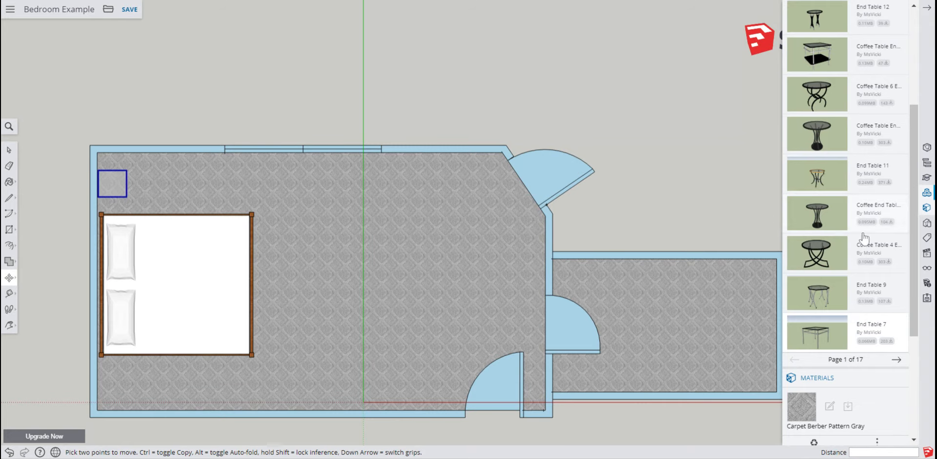
click(861, 335)
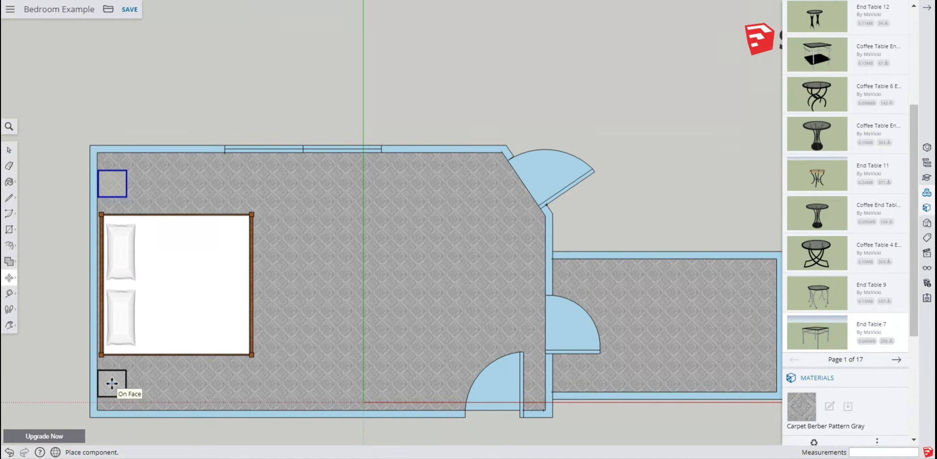
click(112, 383)
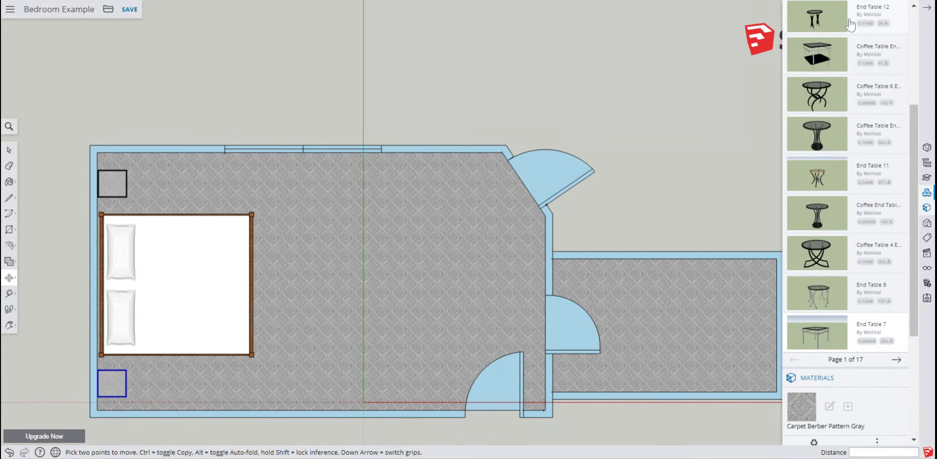
Search the components for dresser, go to the second results page and place the Dresser YO 90 M model near the bottom wall
scroll(851, 30, up, 4)
click(844, 45)
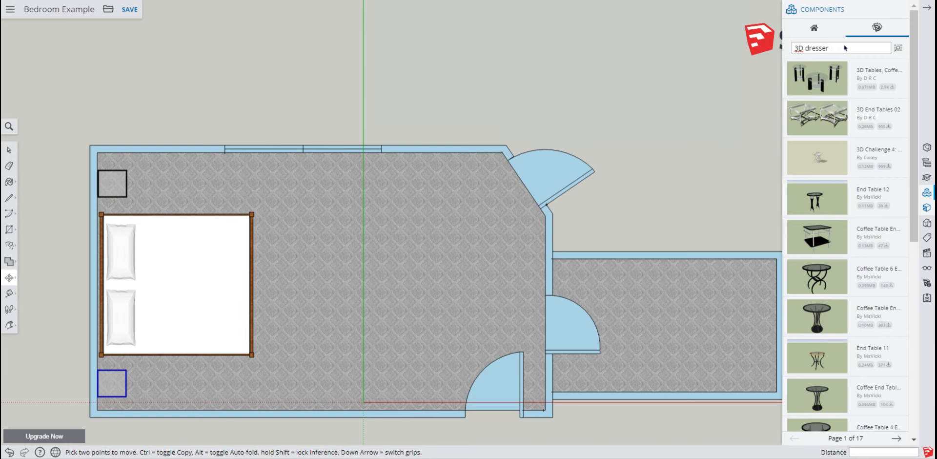
key(Return)
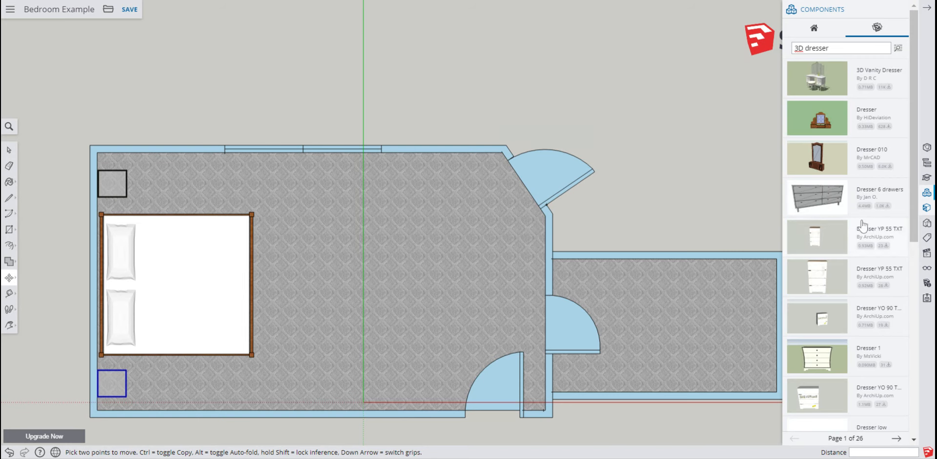
scroll(838, 269, down, 2)
scroll(838, 273, down, 5)
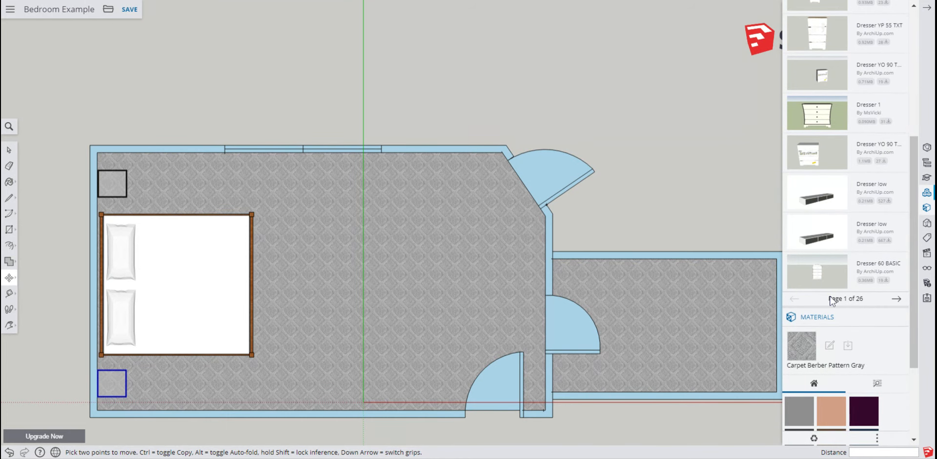
click(896, 298)
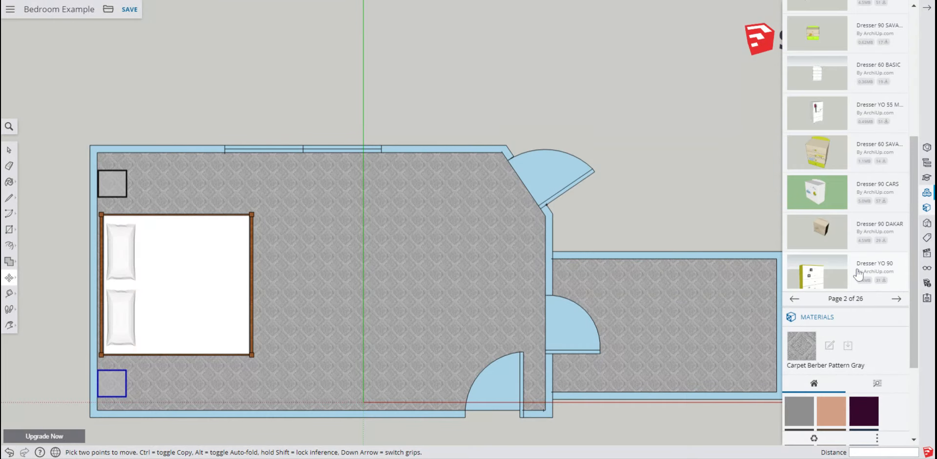
scroll(857, 275, up, 5)
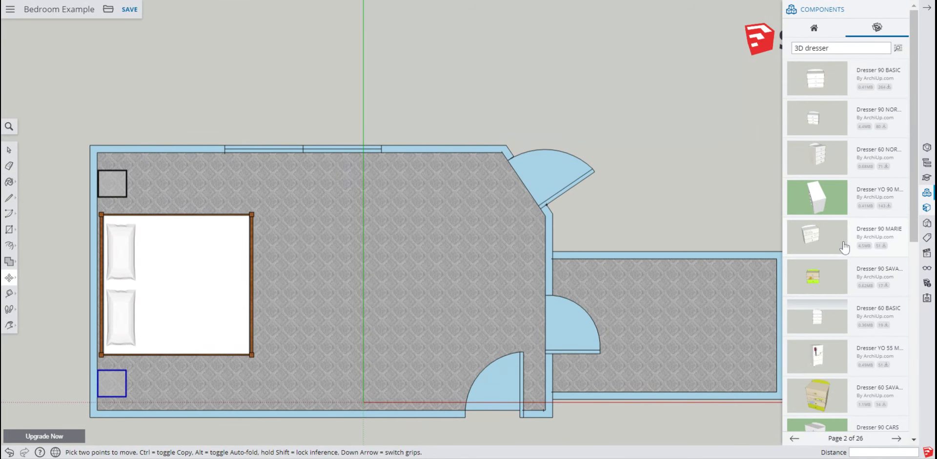
click(819, 198)
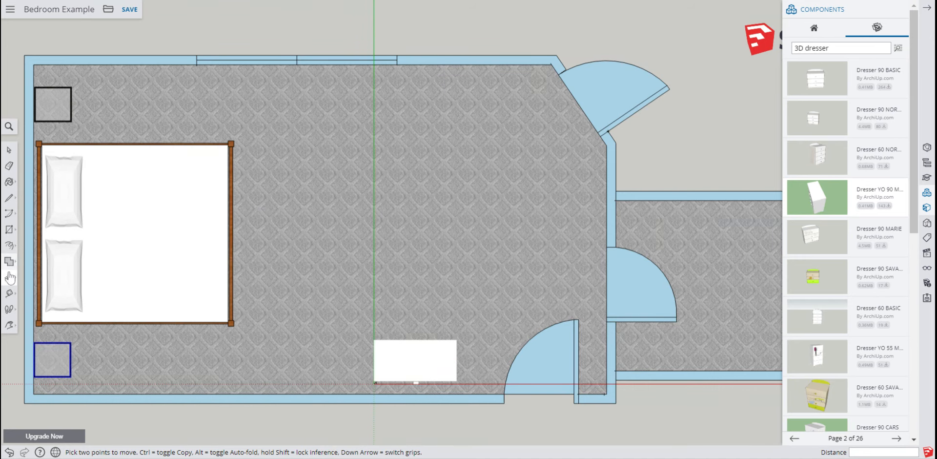
Rotate the dresser 180 degrees about its center so its front faces the room
click(12, 152)
click(427, 371)
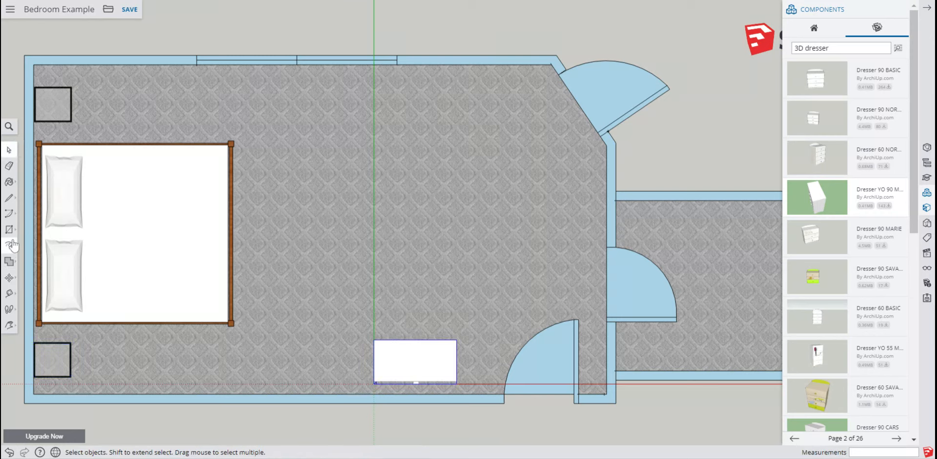
click(8, 277)
click(38, 277)
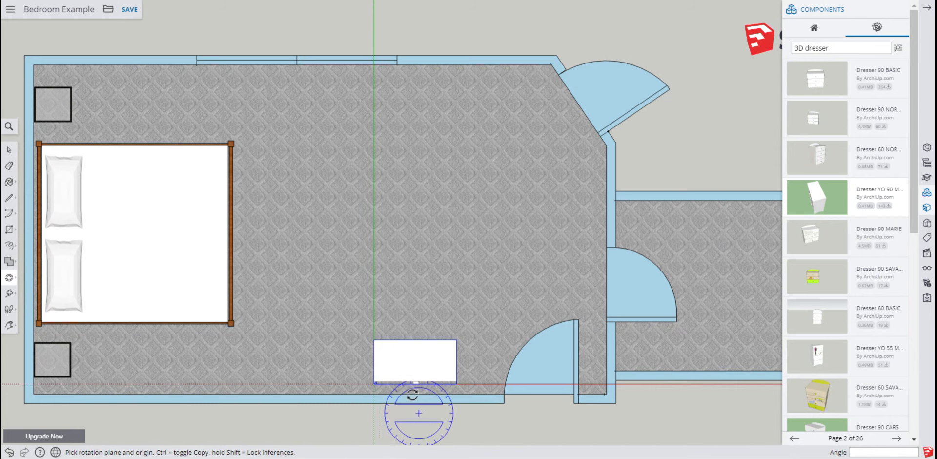
click(417, 339)
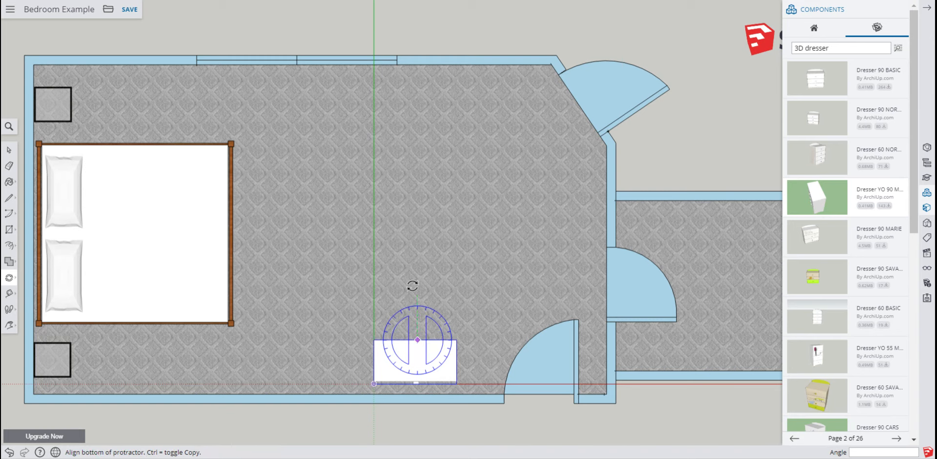
click(415, 31)
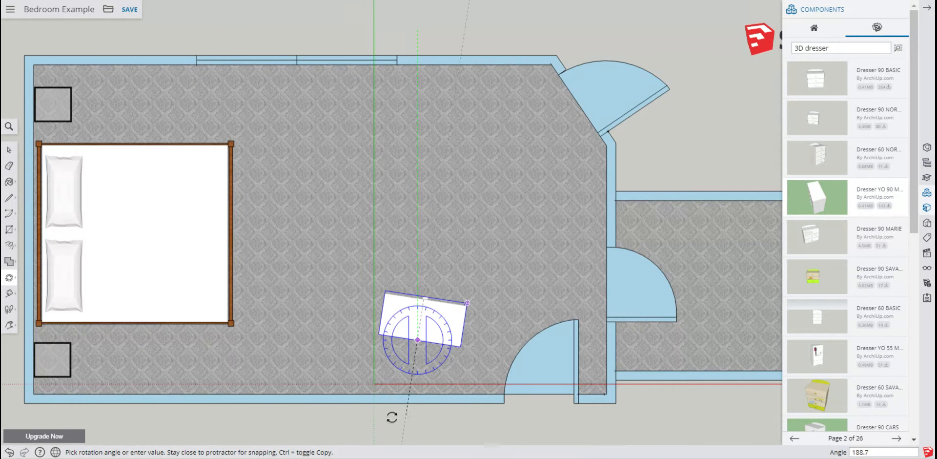
click(416, 430)
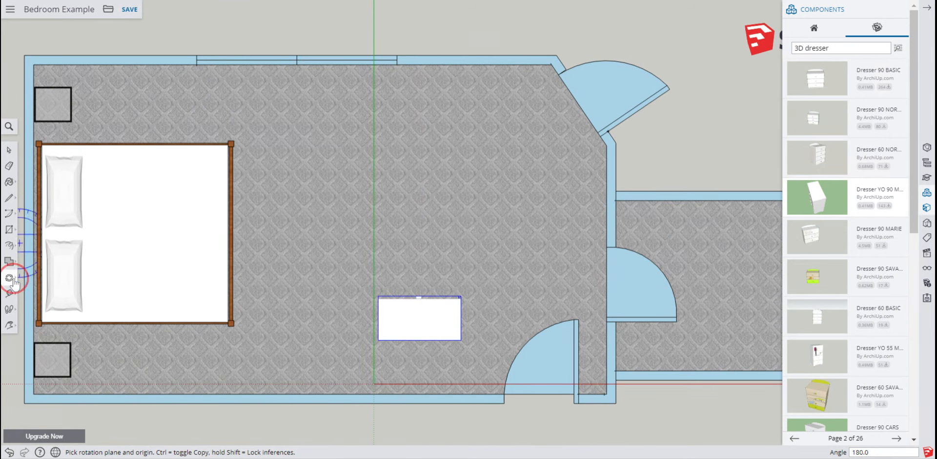
Move the dresser down so its back touches the room's bottom wall
click(35, 261)
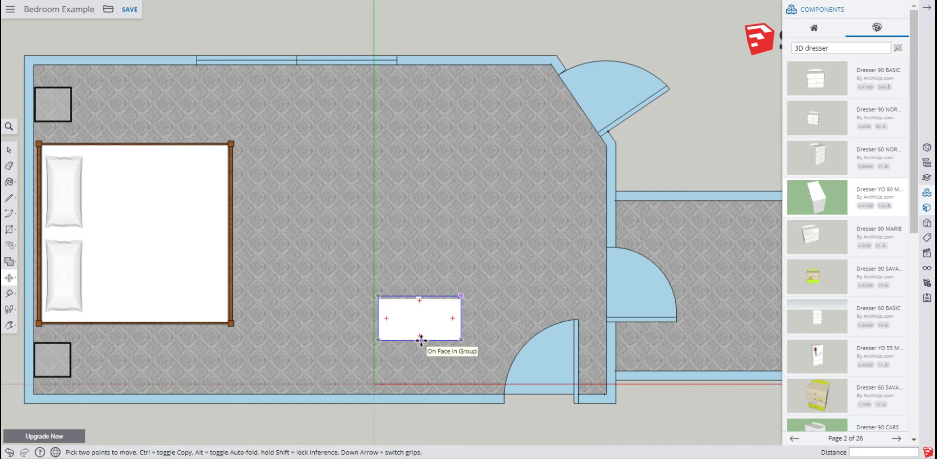
click(421, 340)
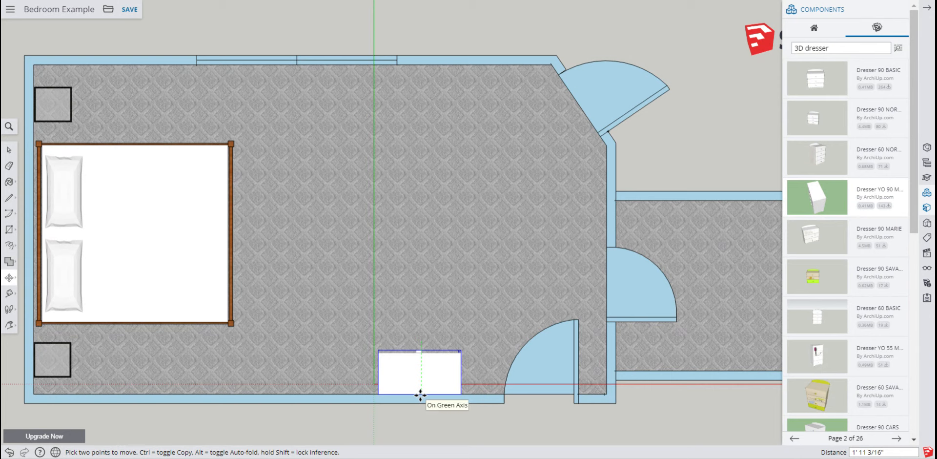
click(440, 393)
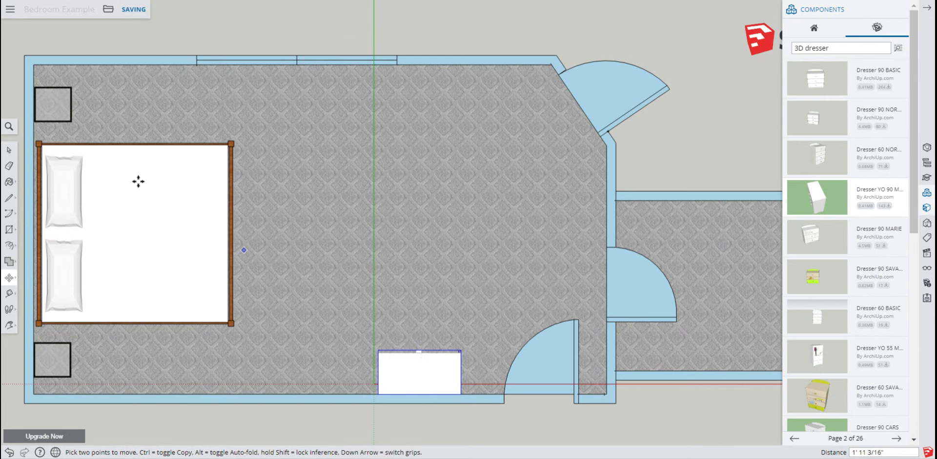
click(9, 151)
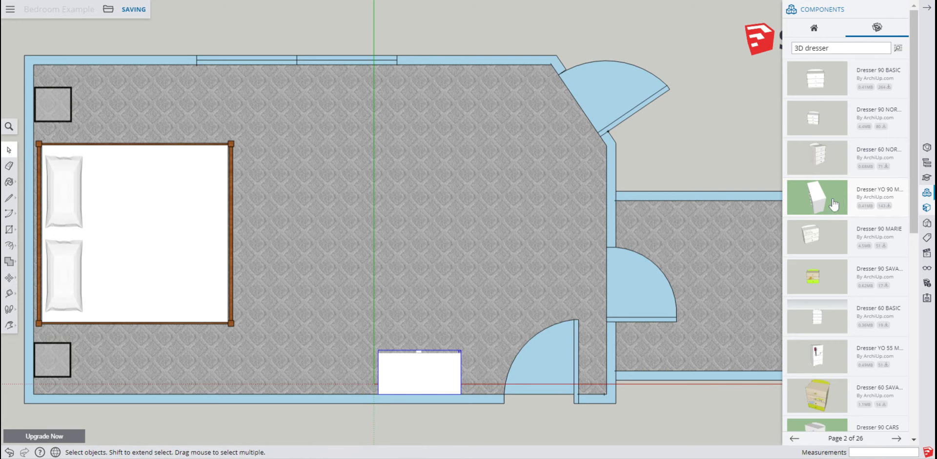
Insert a second Dresser YO 90 M and try moving it to the top wall, undoing the move
click(857, 197)
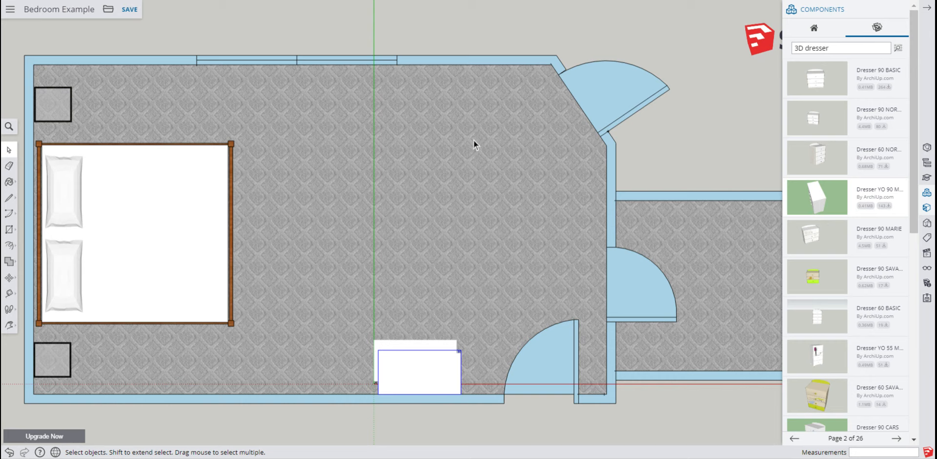
click(422, 342)
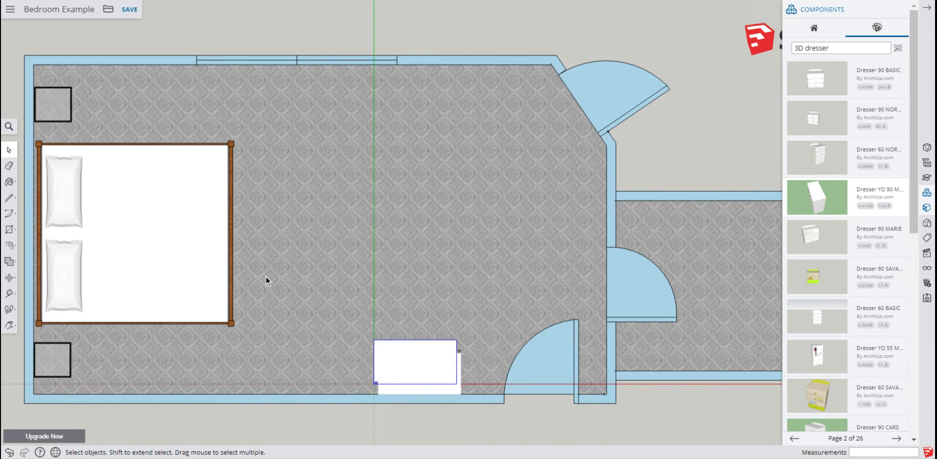
click(9, 278)
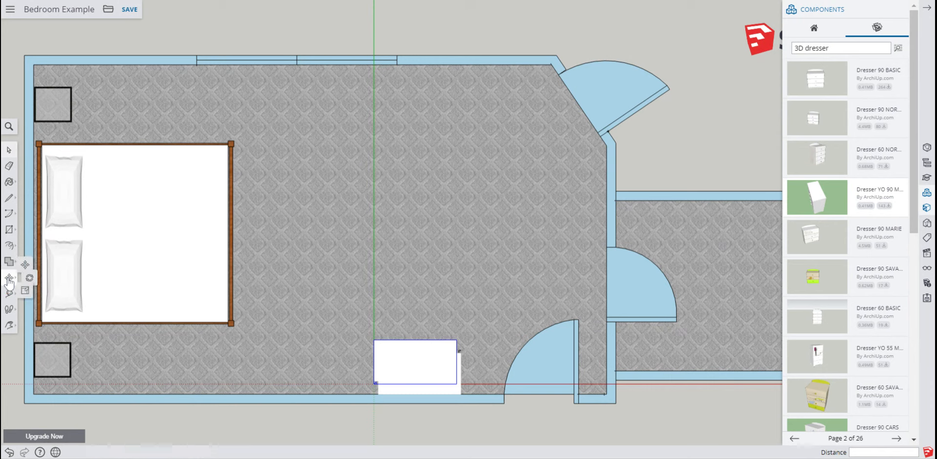
click(32, 261)
key(q)
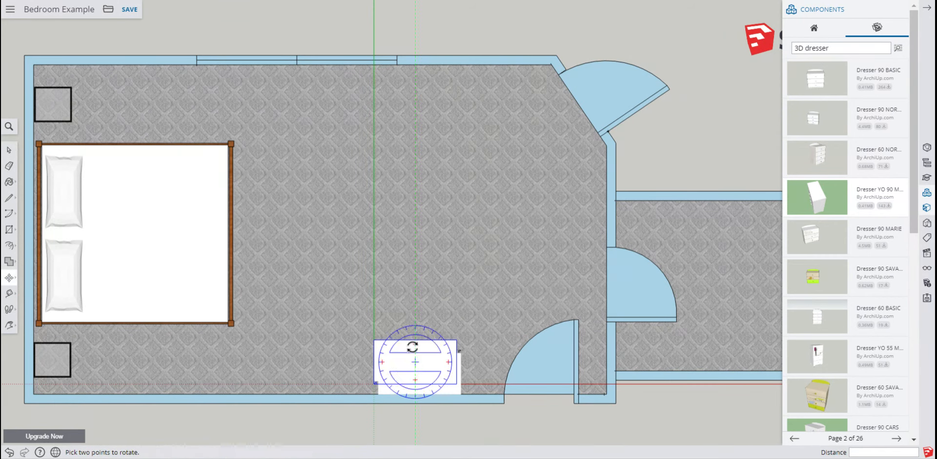
key(m)
click(417, 341)
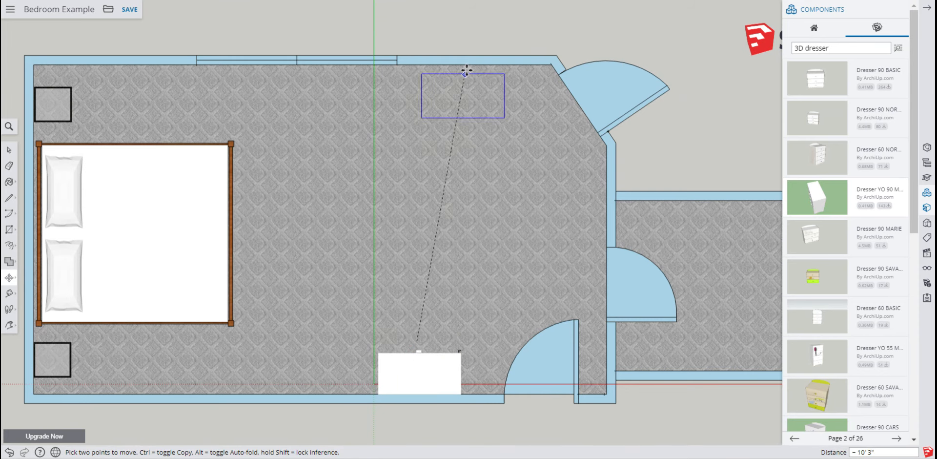
click(474, 66)
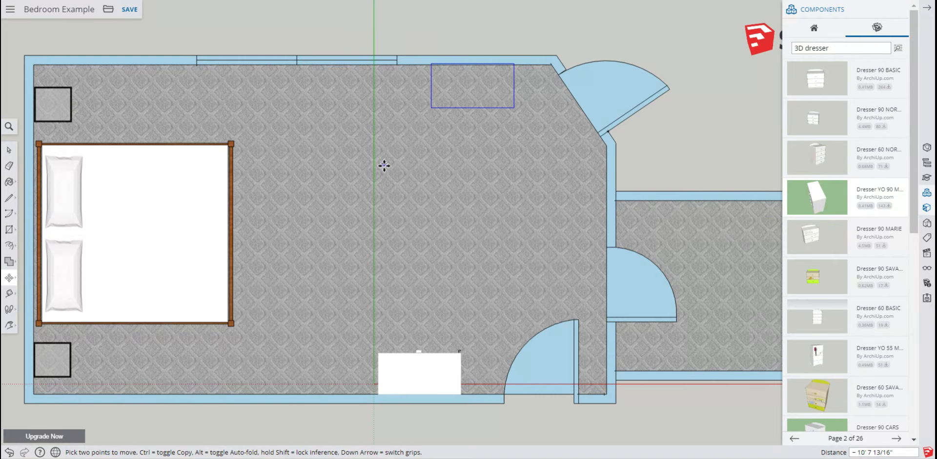
click(11, 452)
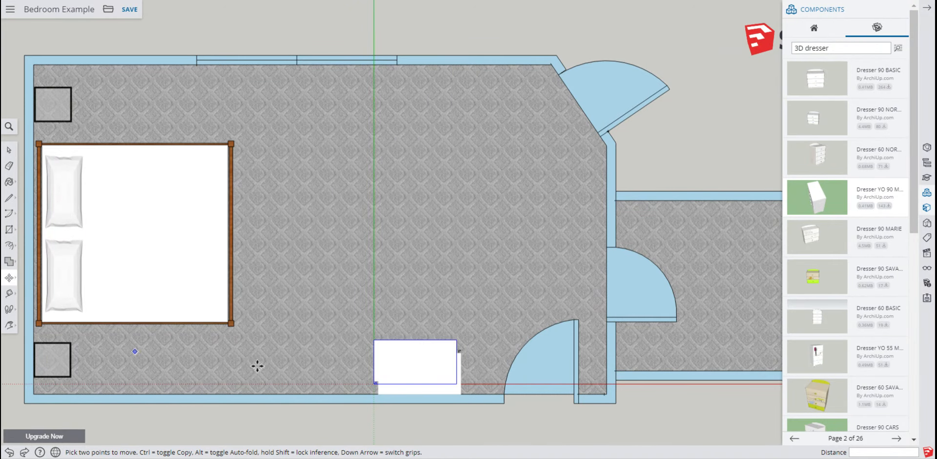
Move the second dresser against the room's top wall, left of the door
click(416, 363)
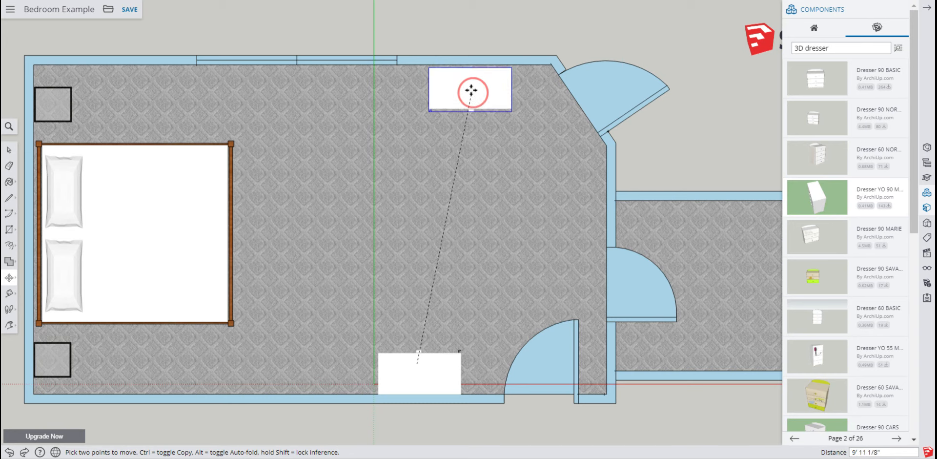
click(470, 90)
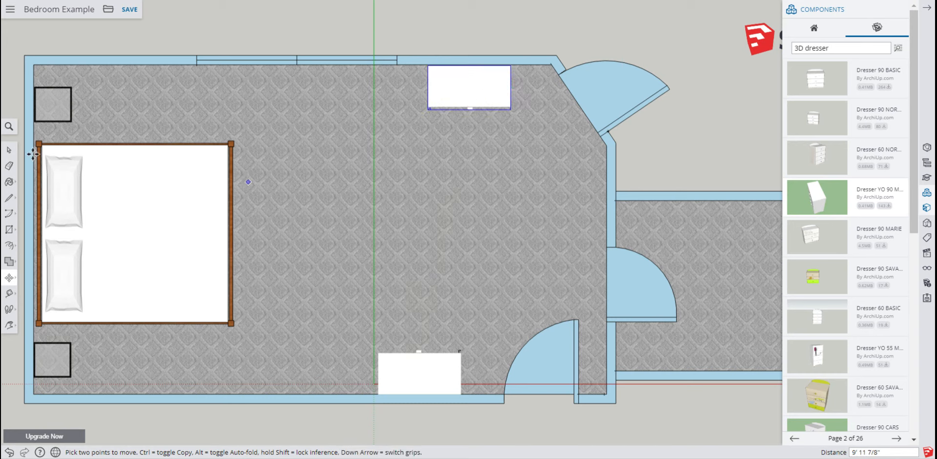
click(9, 151)
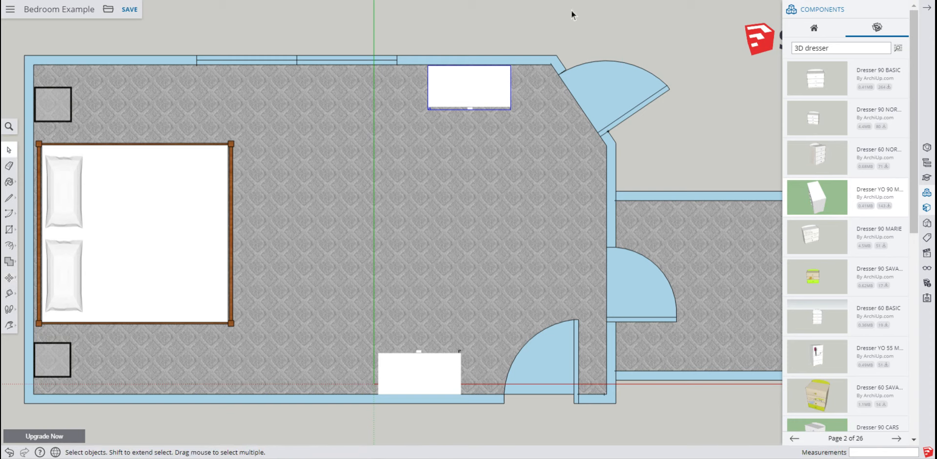
click(460, 27)
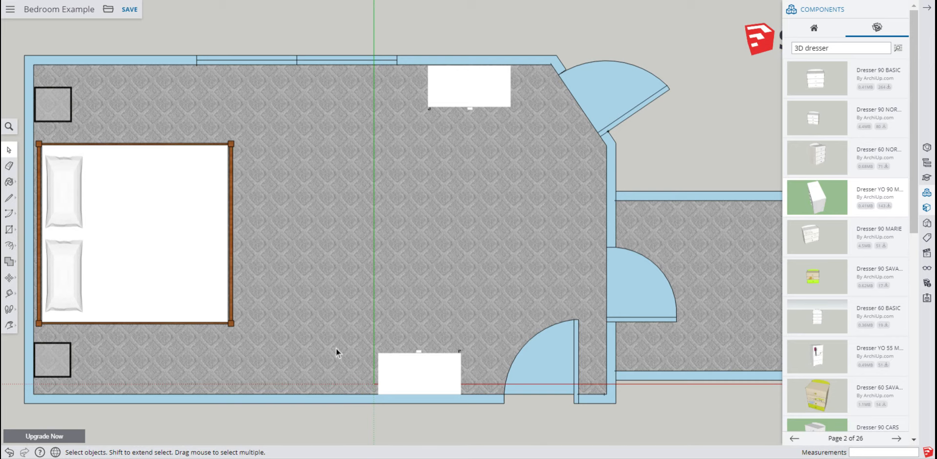
Save the bedroom model
scroll(343, 121, down, 3)
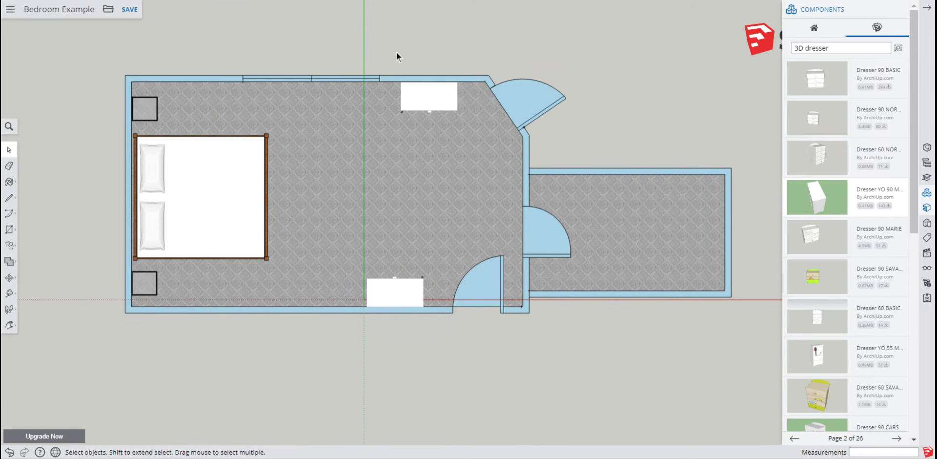
click(131, 10)
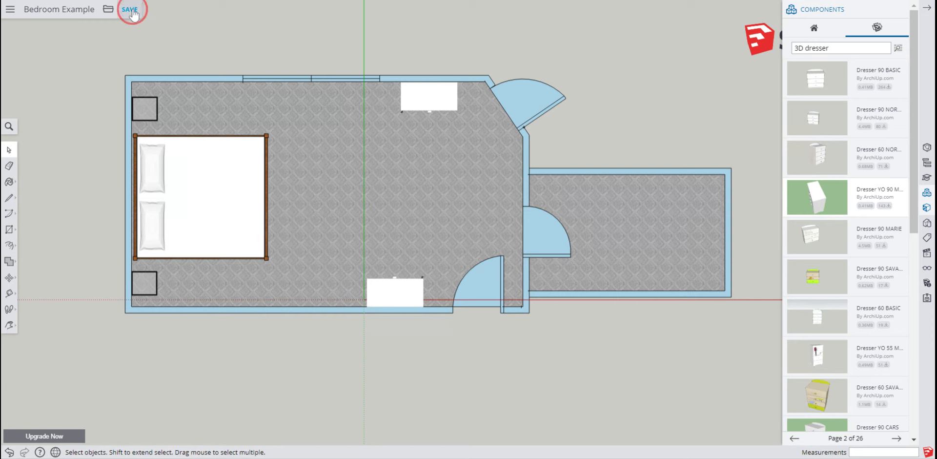